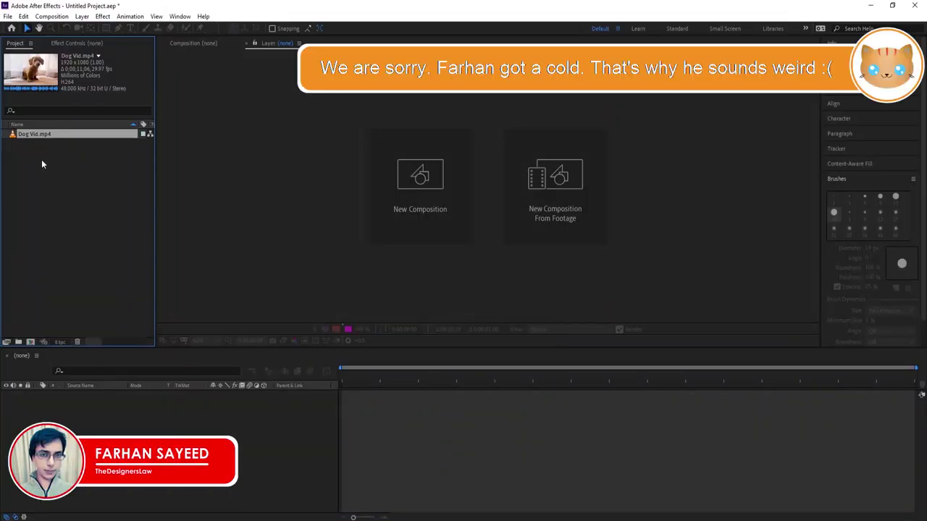
# Create a composition from the Dog Vid.mp4 footage and duplicate its layer
pyautogui.moveTo(40, 139); pyautogui.dragTo(69, 424)
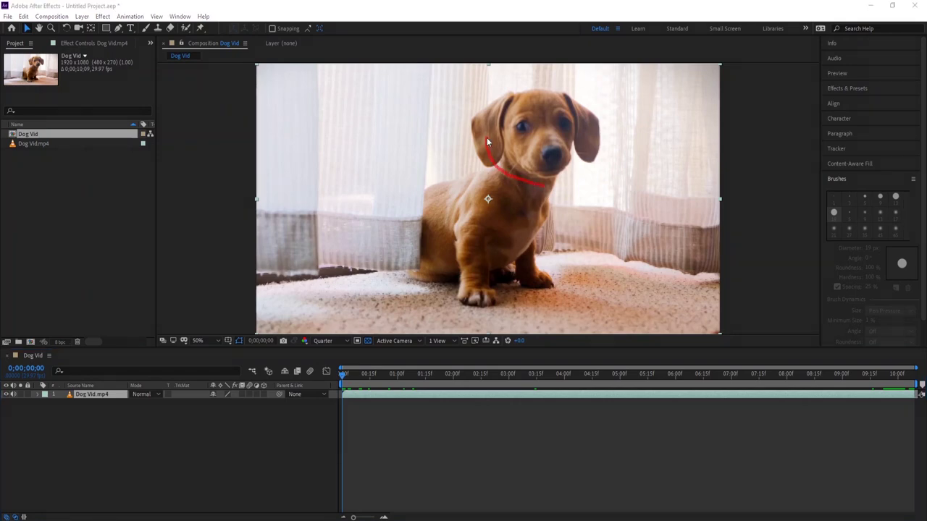
pyautogui.moveTo(517, 87)
pyautogui.mouseDown()
pyautogui.moveTo(561, 94)
pyautogui.moveTo(598, 116)
pyautogui.moveTo(601, 147)
pyautogui.moveTo(551, 185)
pyautogui.mouseUp()
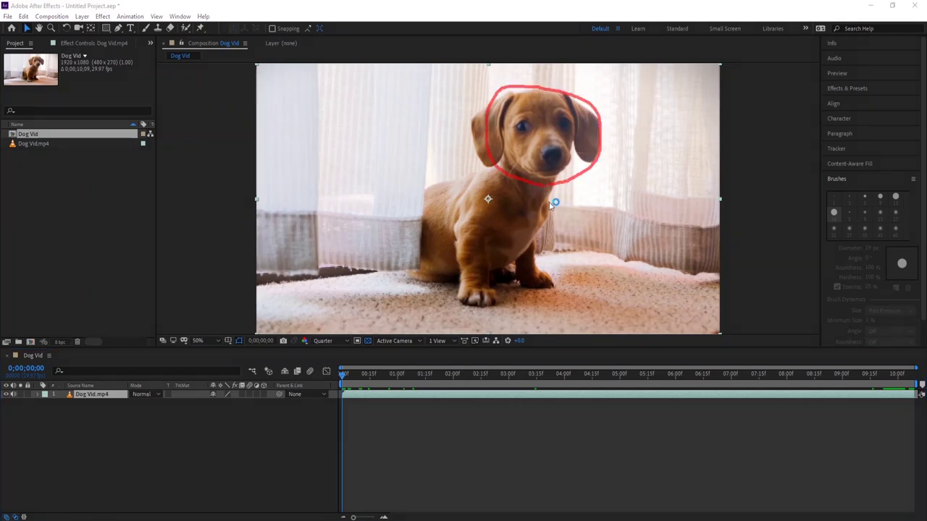
pyautogui.press('Escape')
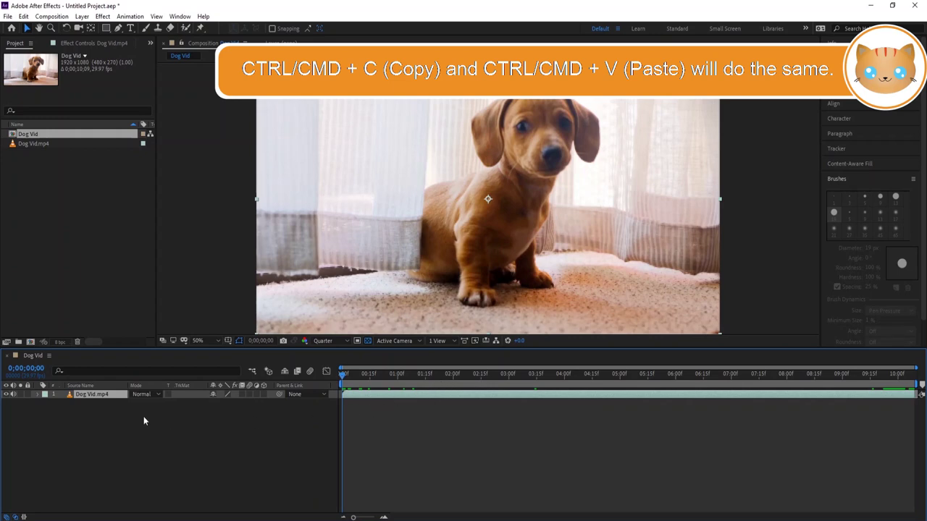
pyautogui.hotkey('ctrl', 'd')
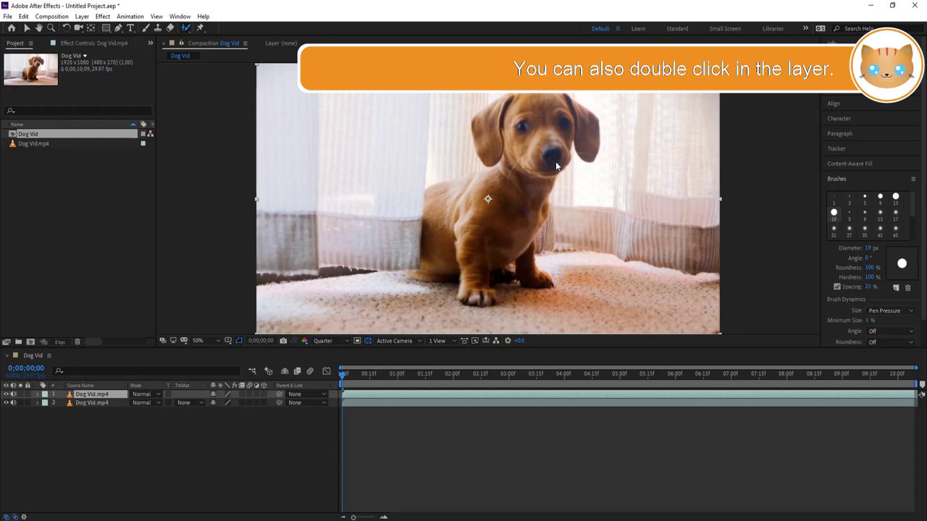
# Open the top Dog Vid.mp4 layer on its own and select the dog's head and ears with Roto Brush strokes
pyautogui.doubleClick(553, 165)
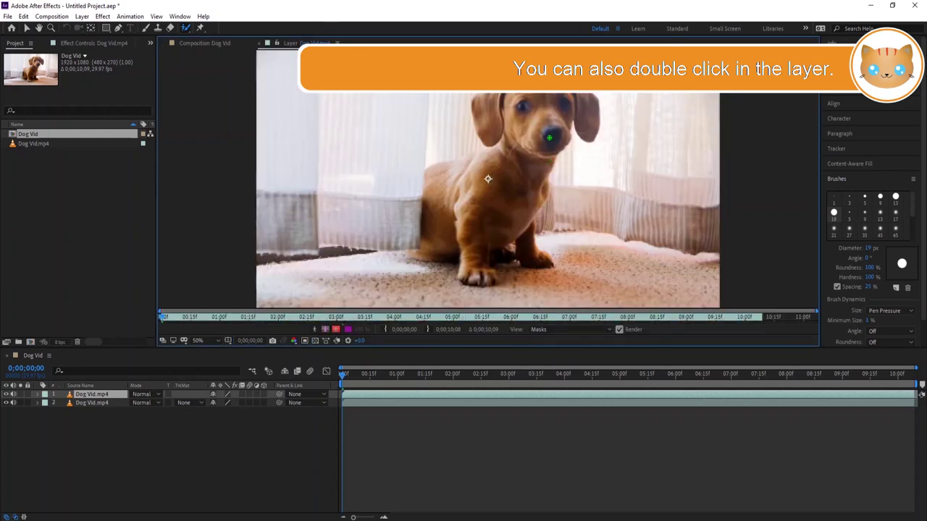
pyautogui.moveTo(548, 144); pyautogui.dragTo(532, 120)
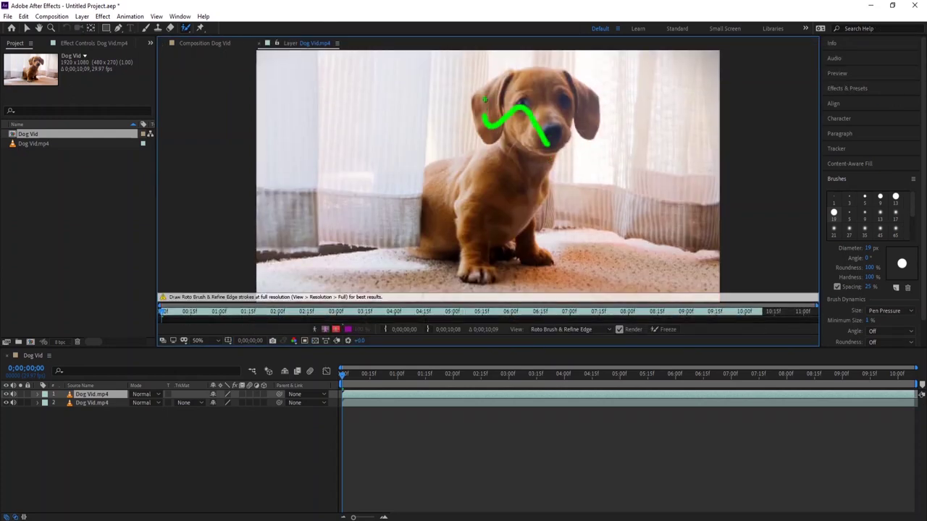
pyautogui.moveTo(571, 106)
pyautogui.mouseDown()
pyautogui.moveTo(548, 147)
pyautogui.moveTo(518, 121)
pyautogui.mouseUp()
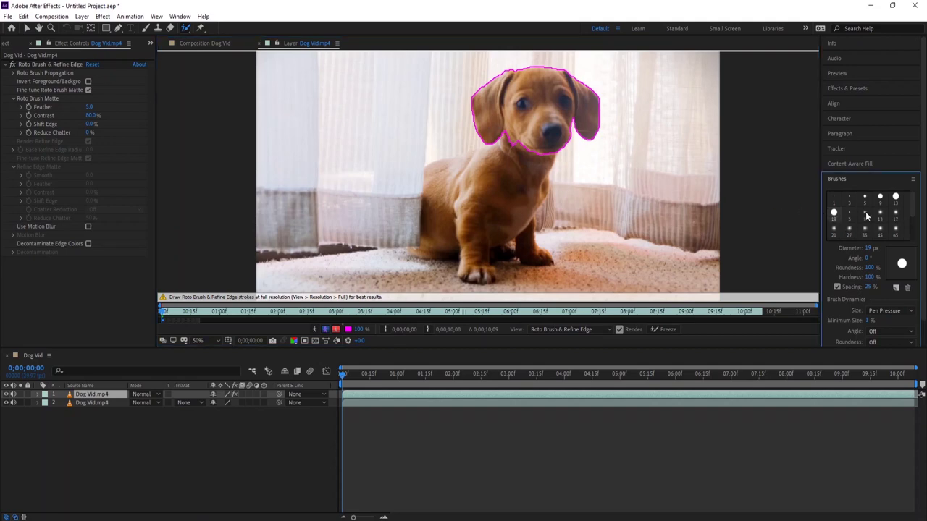
# Enlarge the Roto Brush to 43 px and subtract the excess area under the dog's chin from the selection
pyautogui.click(896, 197)
pyautogui.moveTo(610, 176)
pyautogui.keyDown('ctrl'); pyautogui.mouseDown()
pyautogui.moveTo(601, 177)
pyautogui.moveTo(647, 176)
pyautogui.moveTo(614, 176)
pyautogui.mouseUp(); pyautogui.keyUp('ctrl')
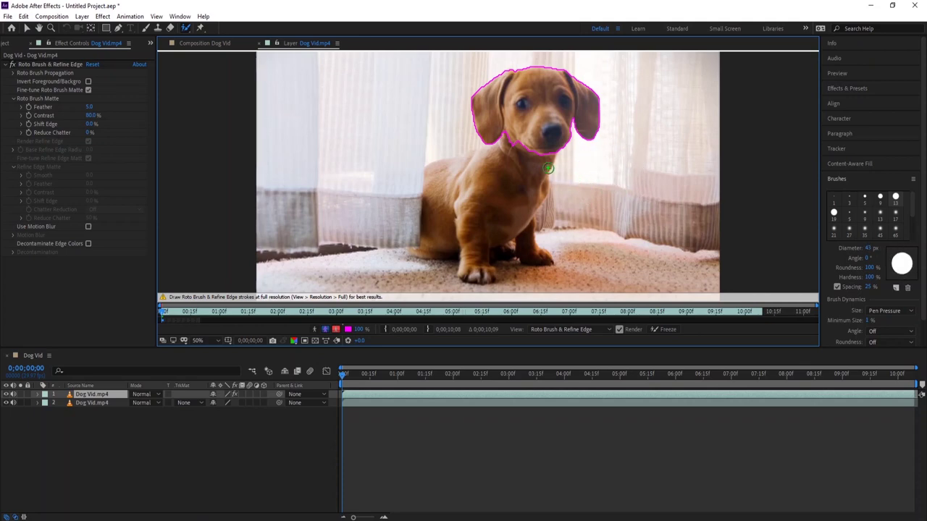
pyautogui.press('alt')
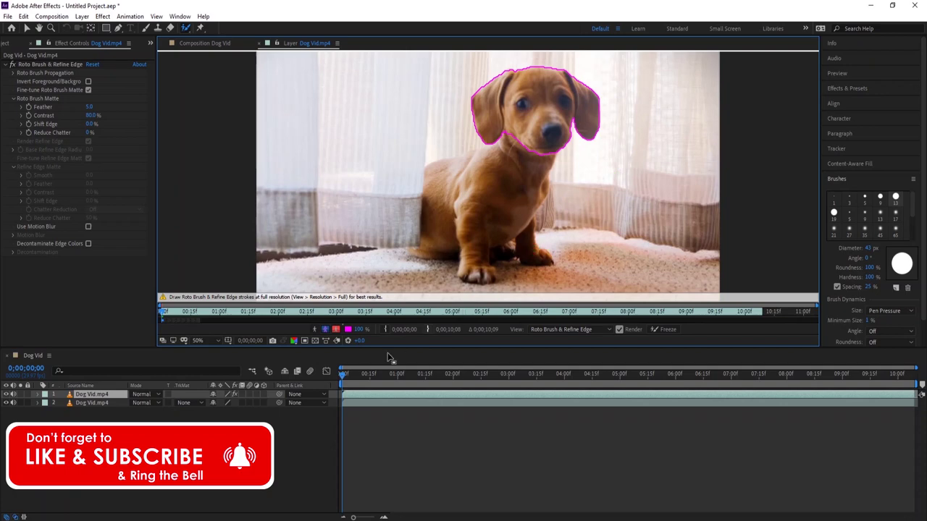
# Advance to 0;00;00;14 and extend the Roto Brush propagation span to the end of the clip
pyautogui.moveTo(352, 375); pyautogui.dragTo(368, 376)
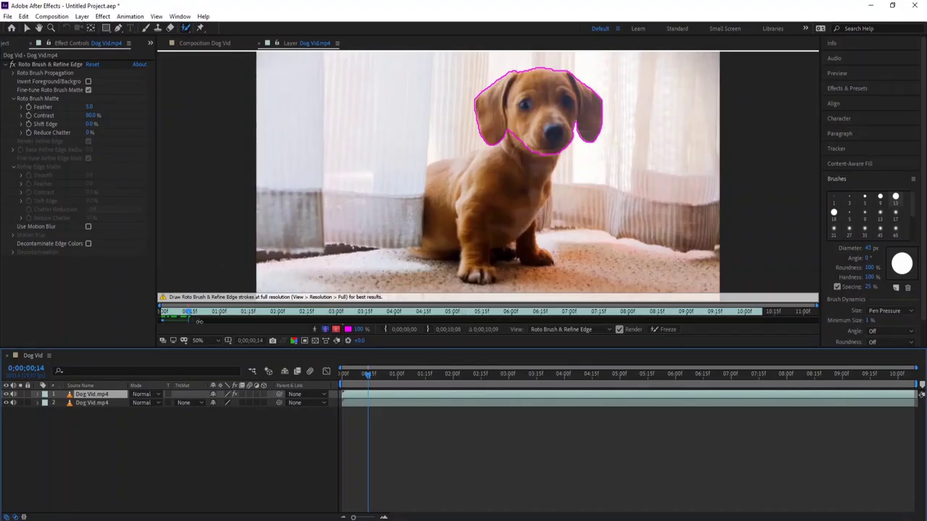
pyautogui.moveTo(199, 322); pyautogui.dragTo(817, 324)
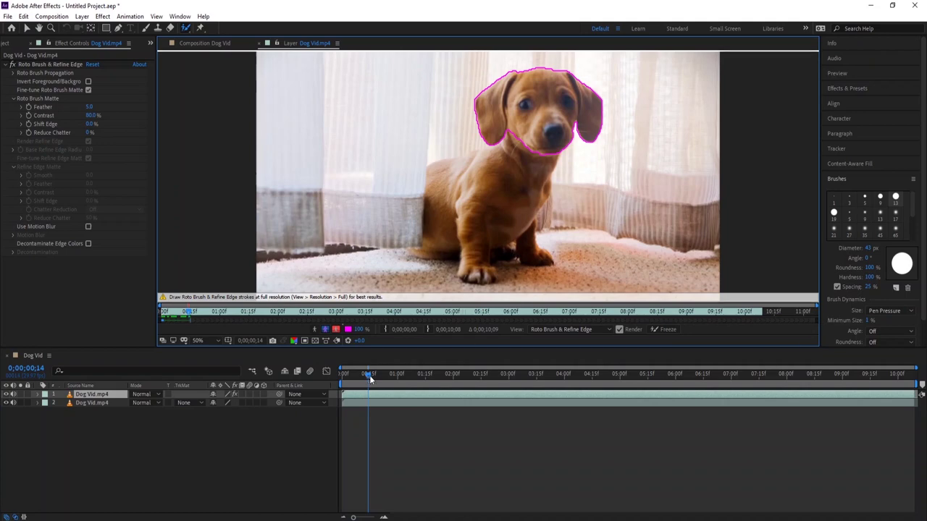
# Correct the head selection around the ears and neck with Roto Brush strokes at 0;00;03;06 and 0;00;03;16
pyautogui.moveTo(370, 378); pyautogui.dragTo(522, 379)
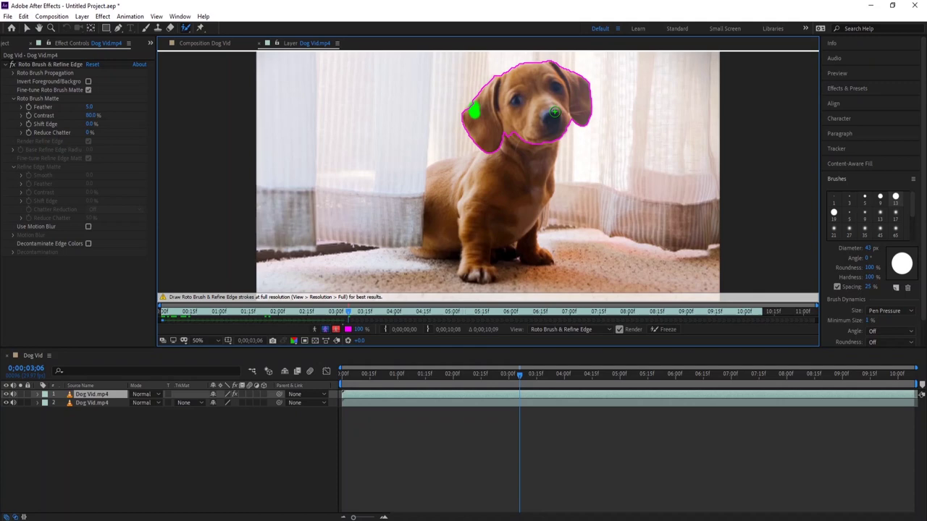
pyautogui.moveTo(519, 375); pyautogui.dragTo(536, 378)
pyautogui.keyDown('alt'); pyautogui.click(494, 139); pyautogui.keyUp('alt')
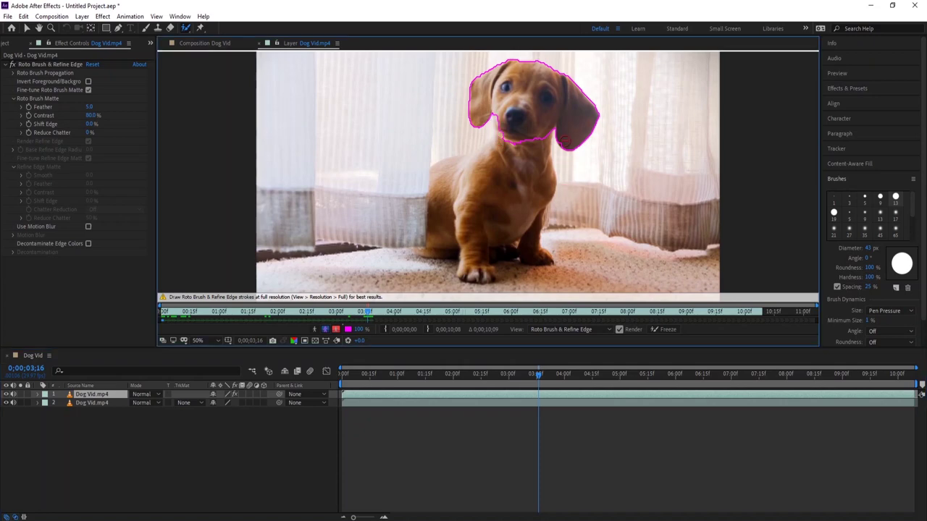
pyautogui.click(564, 141)
# Propagate the head selection to 0;00;04;17 and freeze the Roto Brush result
pyautogui.moveTo(538, 377); pyautogui.dragTo(595, 377)
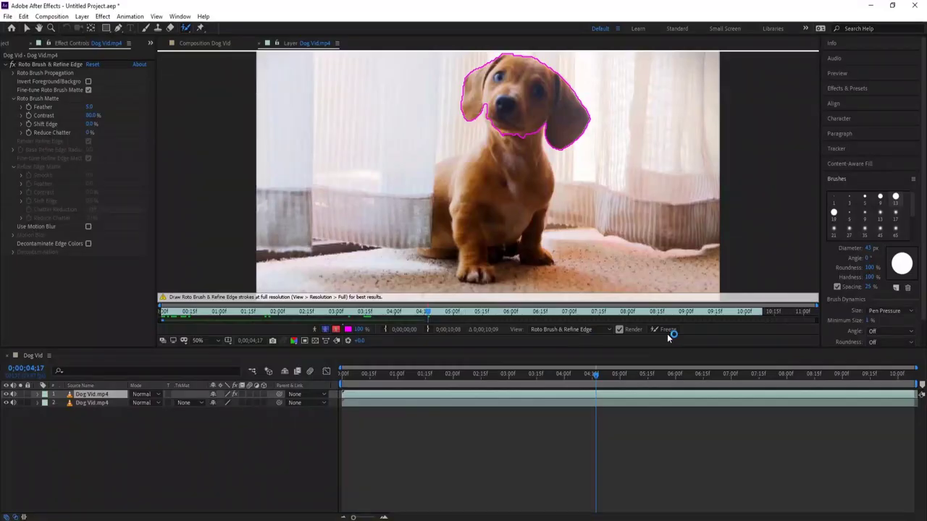
pyautogui.click(667, 331)
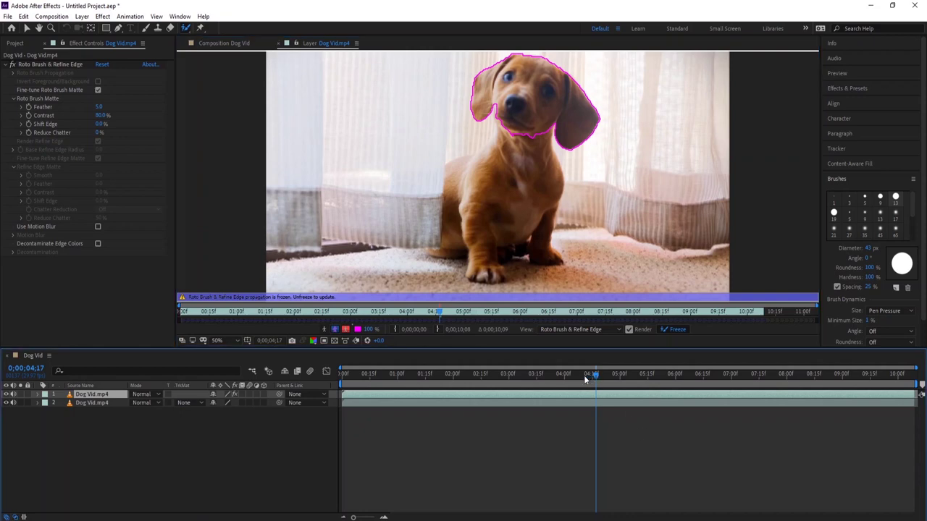
# Check the head matte at 0;00;01;08 in the alpha, alpha boundary and alpha overlay views
pyautogui.moveTo(595, 375); pyautogui.dragTo(412, 380)
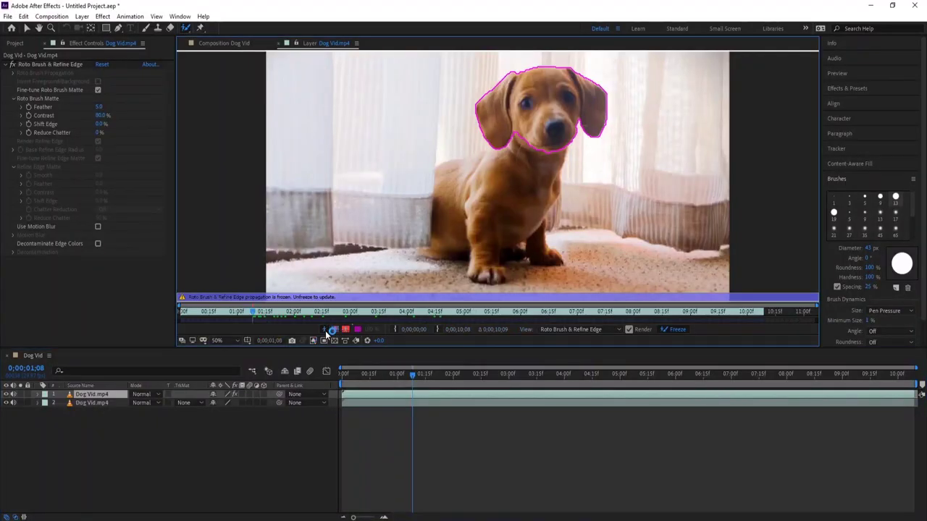
pyautogui.click(324, 330)
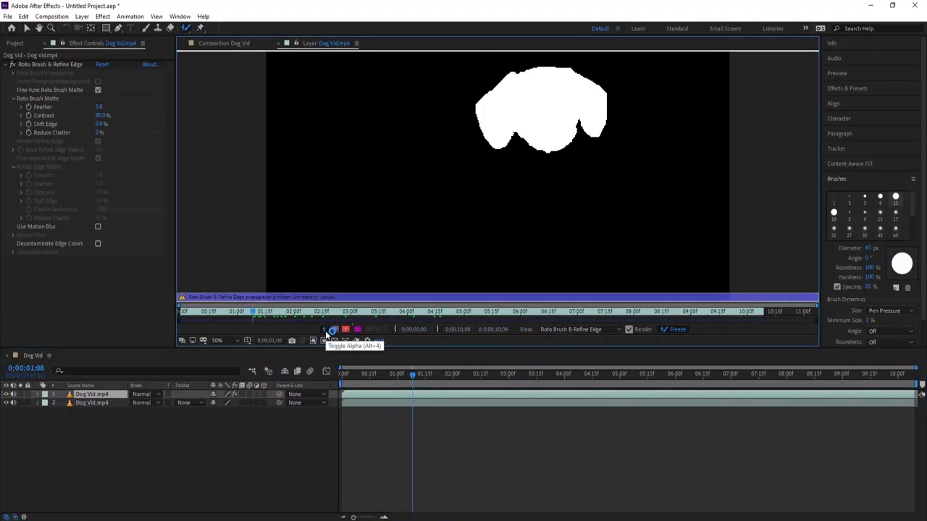
pyautogui.click(335, 330)
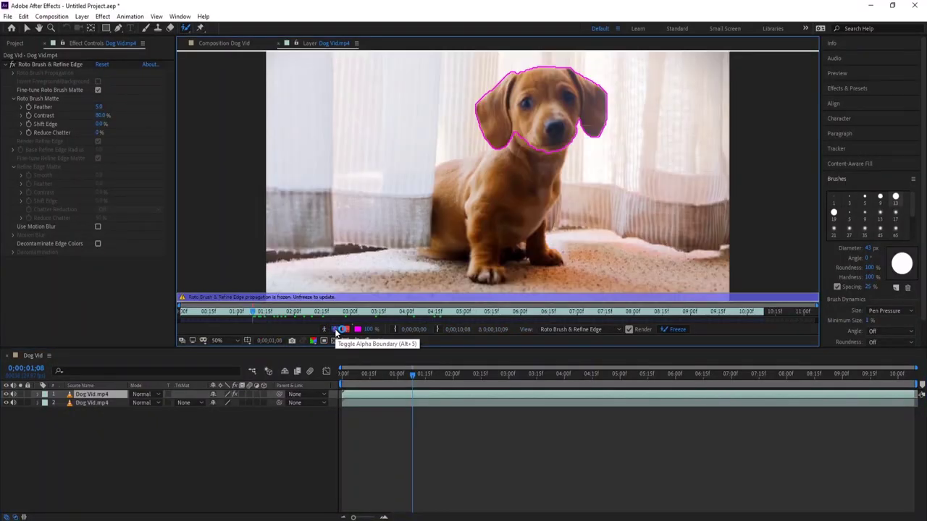
pyautogui.click(342, 330)
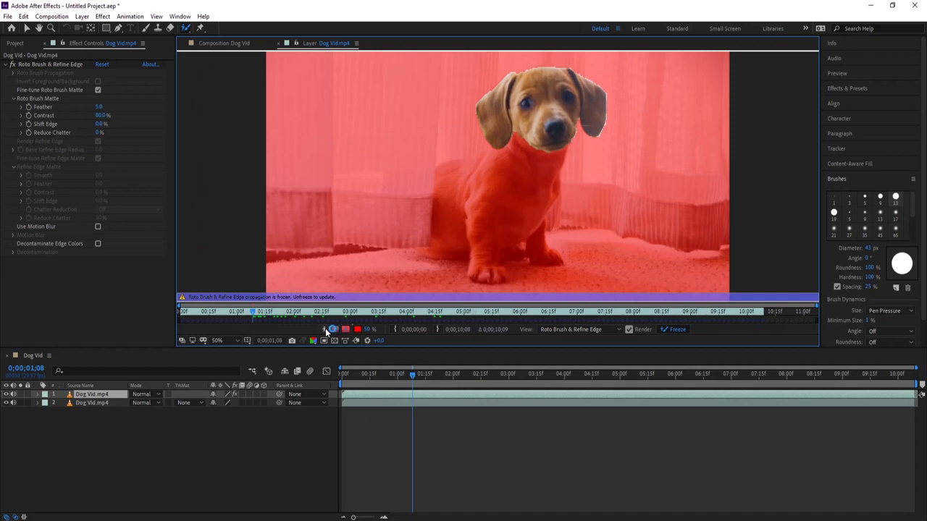
pyautogui.click(324, 330)
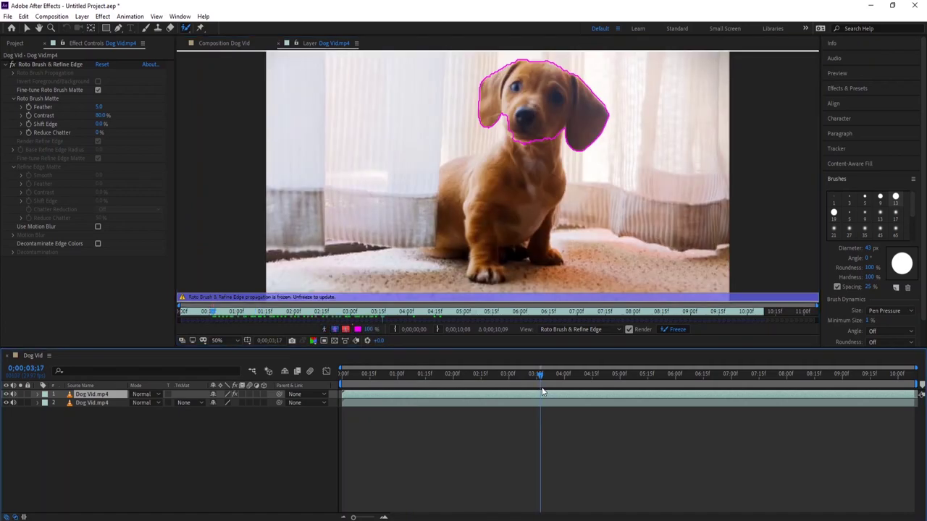
# Unfreeze the Roto Brush propagation and add the missed cheek area near the mouth to the selection at 0;00;03;21
pyautogui.moveTo(542, 389); pyautogui.dragTo(548, 392)
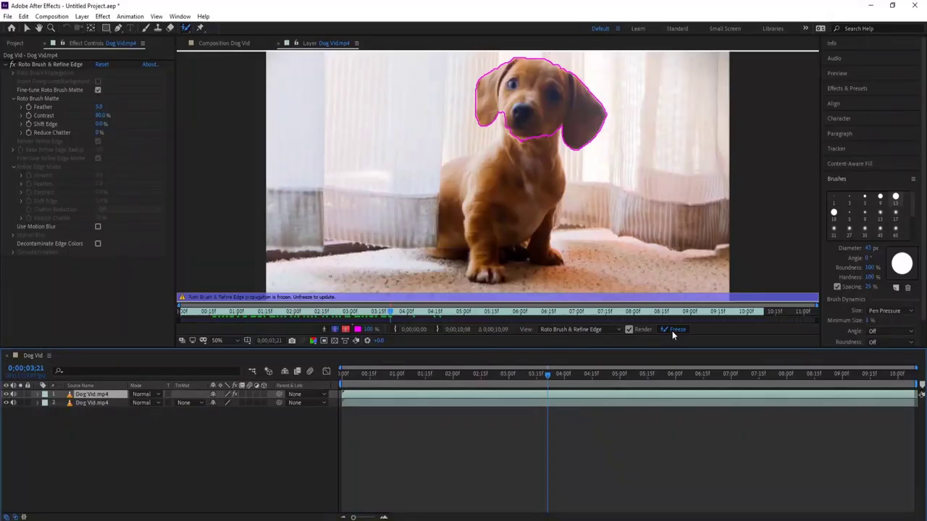
pyautogui.click(673, 329)
pyautogui.click(672, 330)
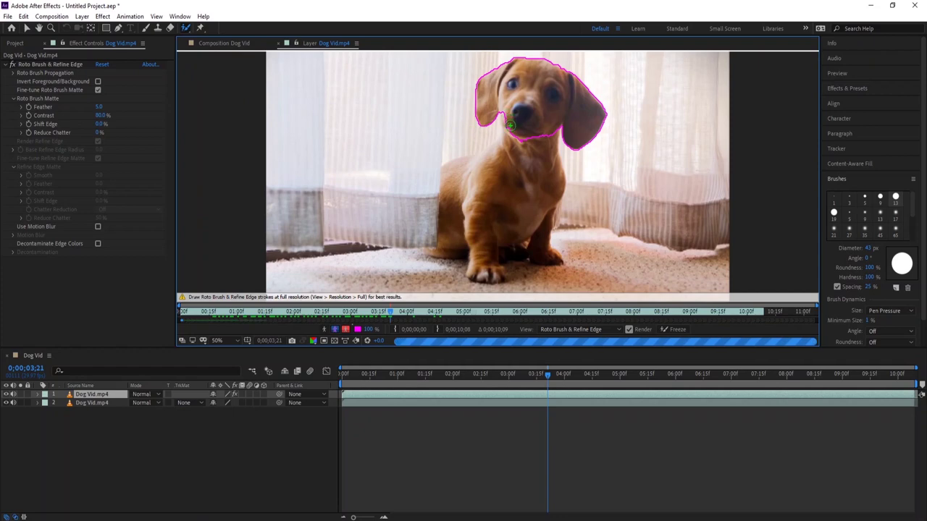
pyautogui.moveTo(509, 119); pyautogui.dragTo(516, 131)
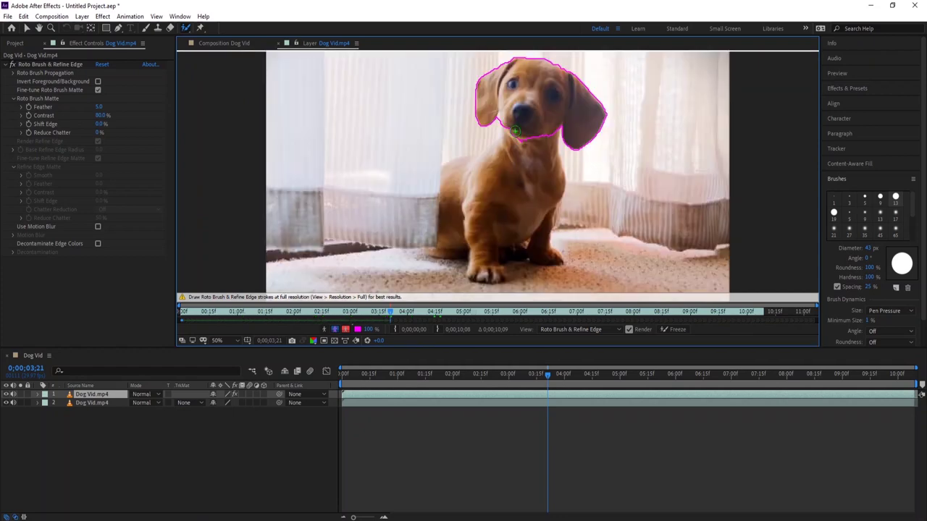
# Add the dog's chin to the head selection at 0;00;05;18 and reduce the brush diameter to 13 px
pyautogui.moveTo(548, 375); pyautogui.dragTo(652, 385)
pyautogui.moveTo(508, 115); pyautogui.dragTo(524, 120)
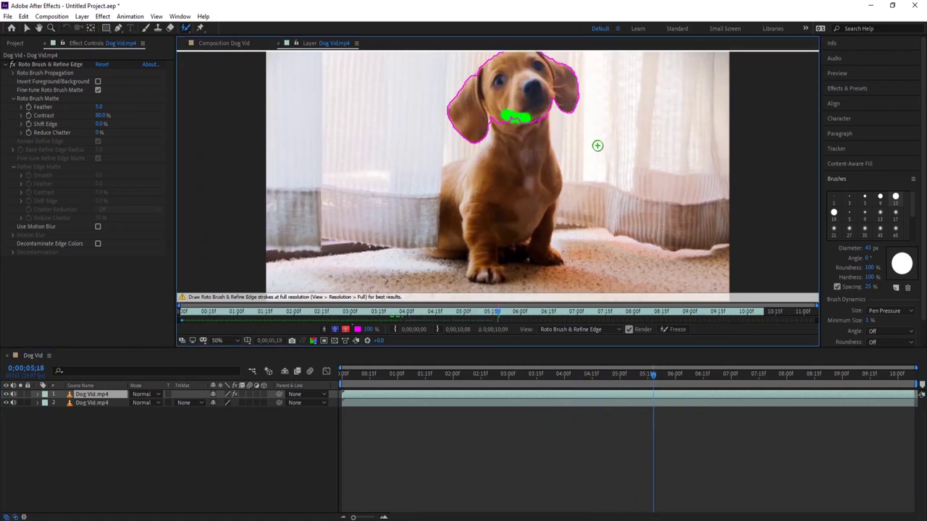
pyautogui.rightClick(561, 175)
pyautogui.click(547, 109)
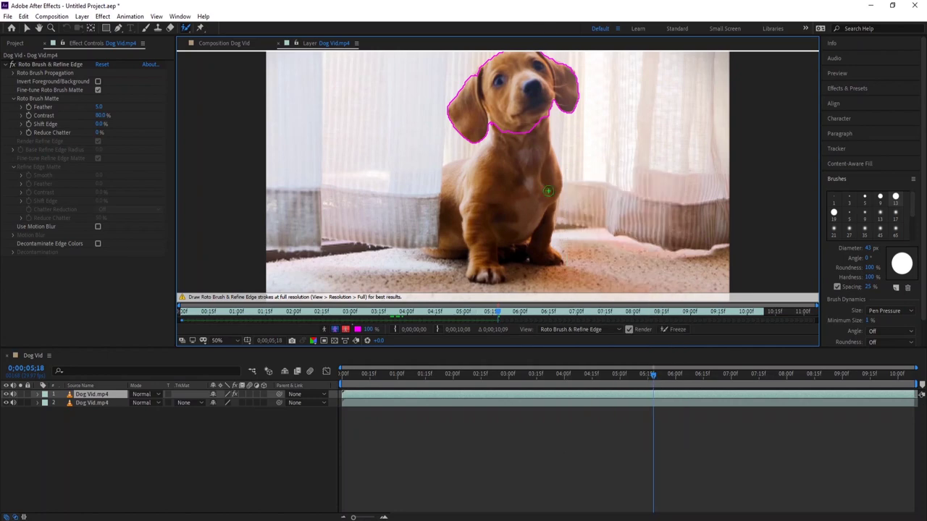
pyautogui.click(895, 198)
pyautogui.click(589, 236)
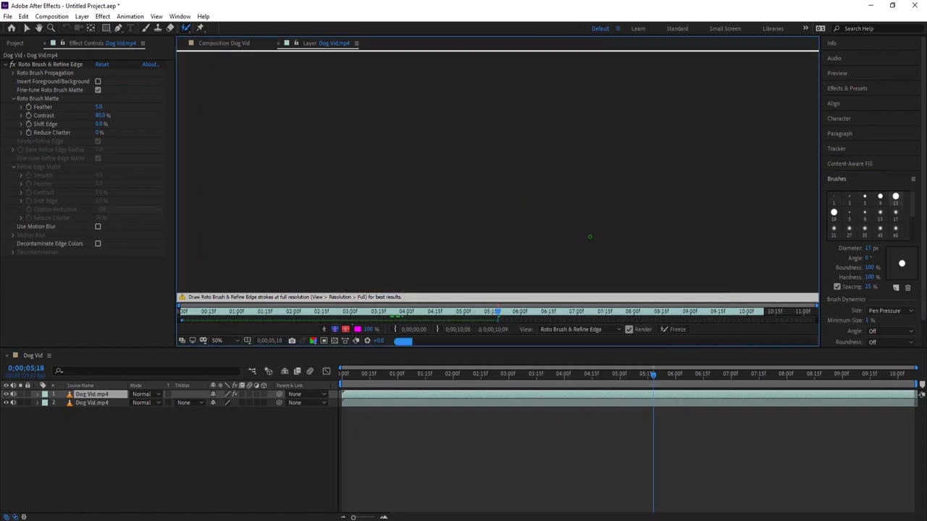
# Propagate the selection to 0;00;07;14 and freeze the Roto Brush result again
pyautogui.moveTo(654, 376); pyautogui.dragTo(758, 385)
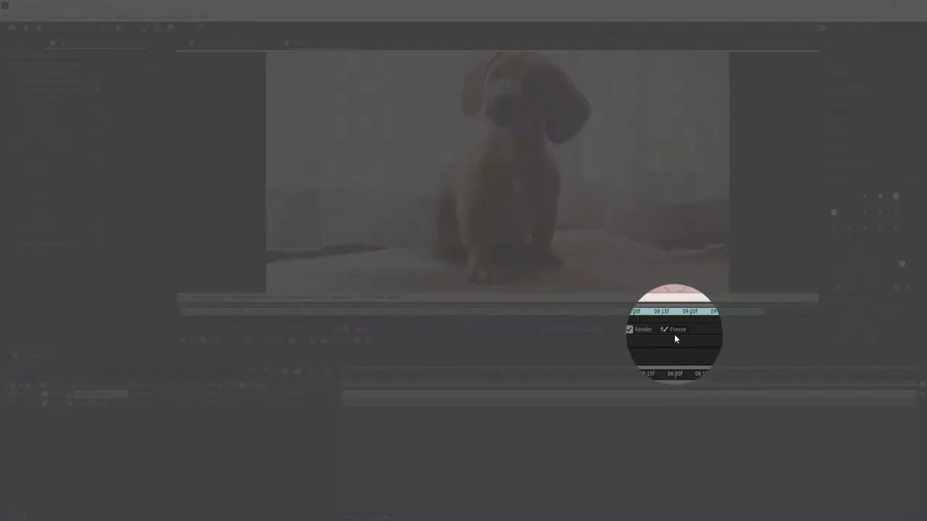
pyautogui.click(673, 330)
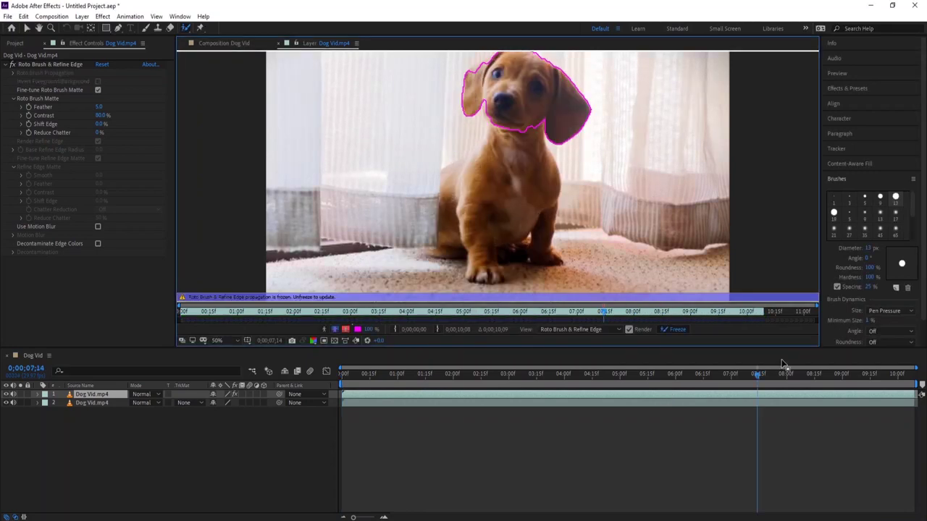
# View the isolated head at 0;00;01;18 and set the Roto Brush matte's Feather to 32.5 and Shift Edge to 19%
pyautogui.moveTo(759, 378); pyautogui.dragTo(430, 395)
pyautogui.click(322, 330)
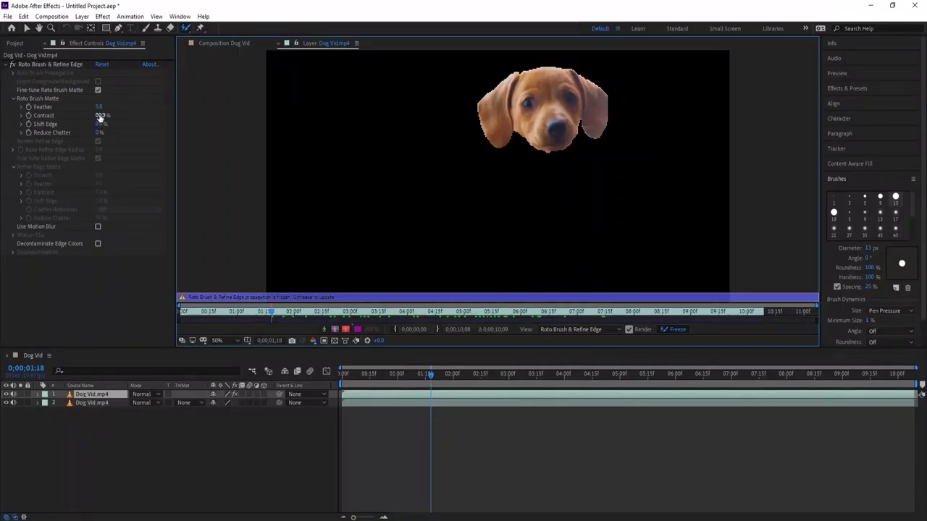
pyautogui.moveTo(99, 107); pyautogui.dragTo(111, 108)
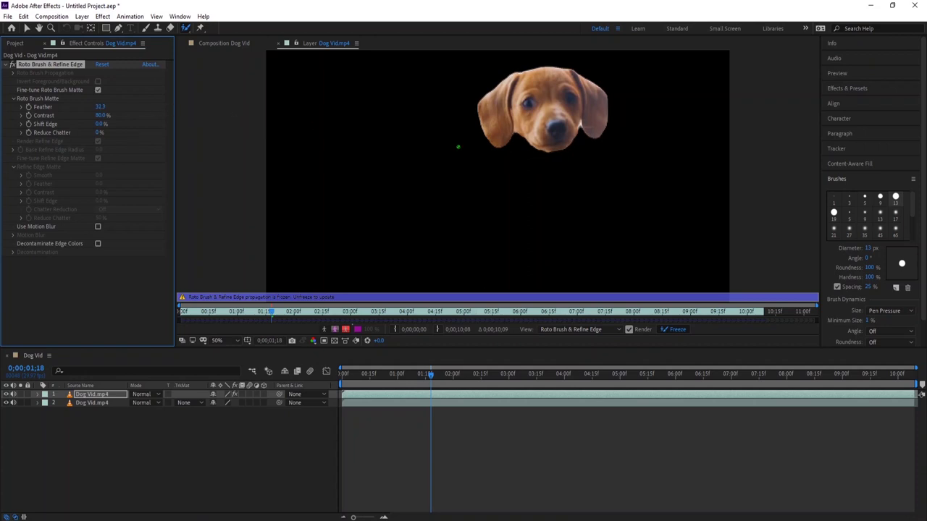
pyautogui.moveTo(99, 125); pyautogui.dragTo(116, 124)
# Return to 0;00;00;00 and switch back to the Dog Vid composition view
pyautogui.moveTo(429, 377); pyautogui.dragTo(359, 375)
pyautogui.moveTo(352, 376)
pyautogui.mouseDown()
pyautogui.moveTo(430, 378)
pyautogui.moveTo(340, 389)
pyautogui.mouseUp()
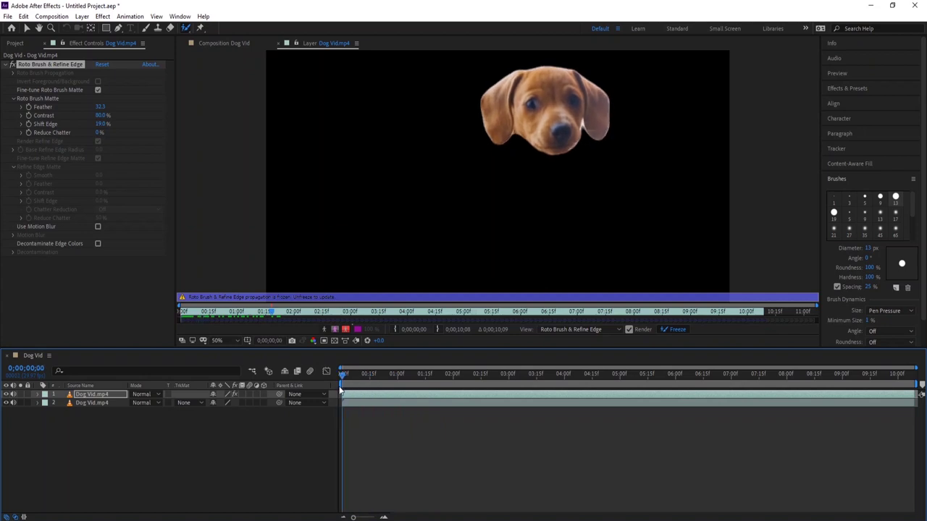
pyautogui.click(217, 43)
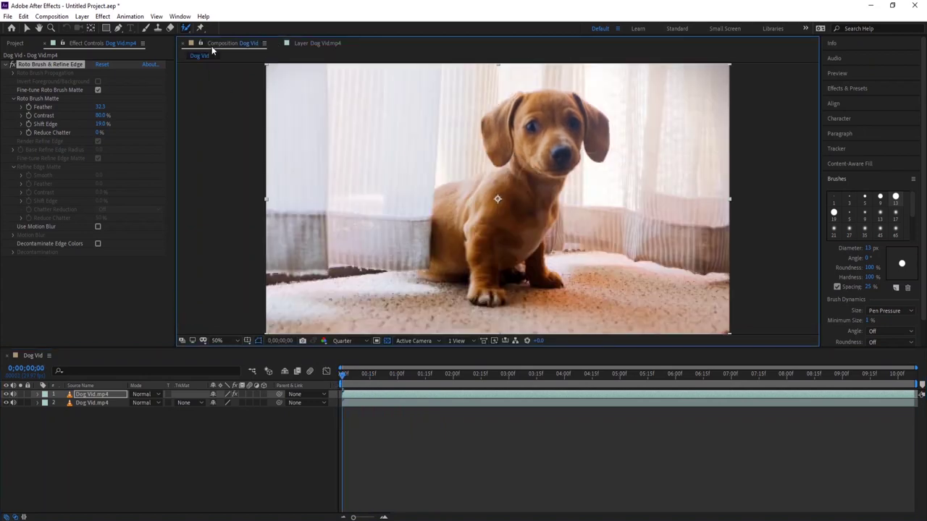
# Hide the lower Dog Vid.mp4 layer to inspect the head cutout on transparency, and show the layer again
pyautogui.click(77, 403)
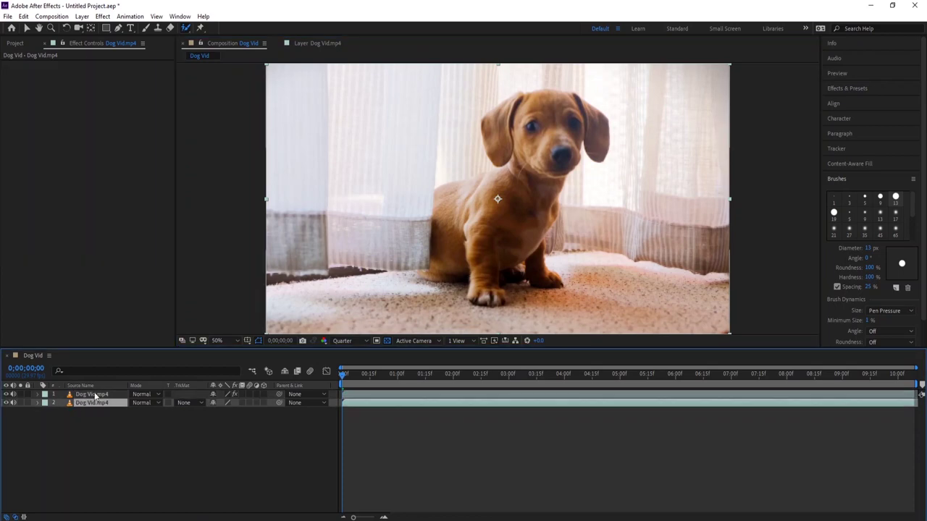
pyautogui.click(6, 403)
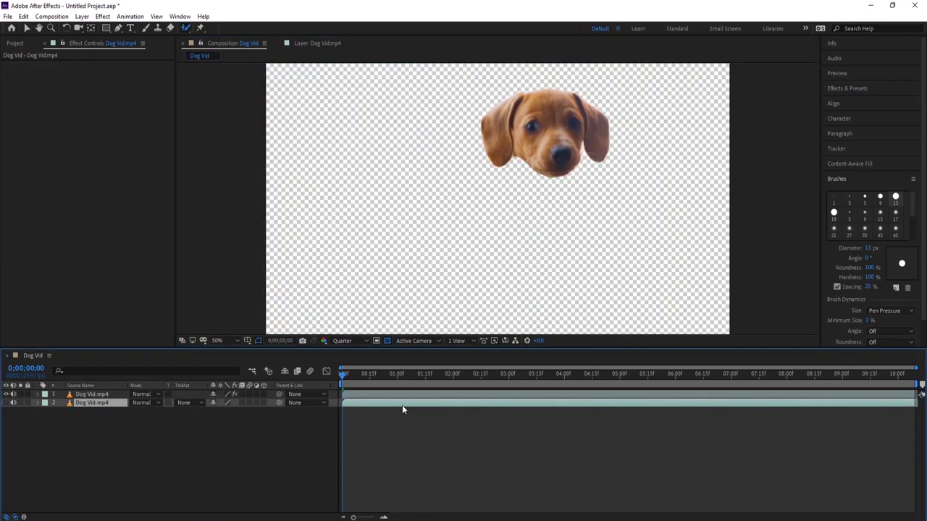
pyautogui.moveTo(351, 377); pyautogui.dragTo(45, 395)
pyautogui.click(6, 403)
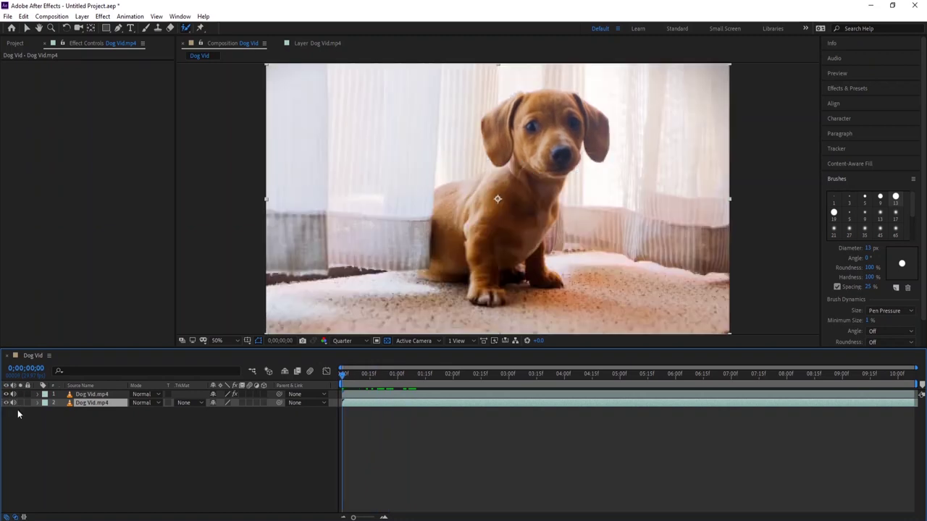
# Enlarge the upper Dog Vid.mp4 head layer to 127% scale and lower its position to 960, 606
pyautogui.click(38, 395)
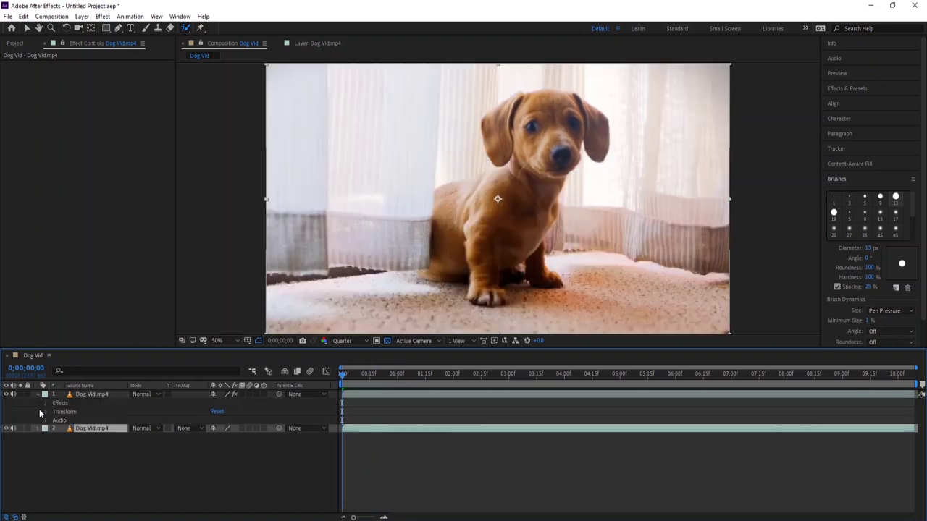
pyautogui.click(45, 411)
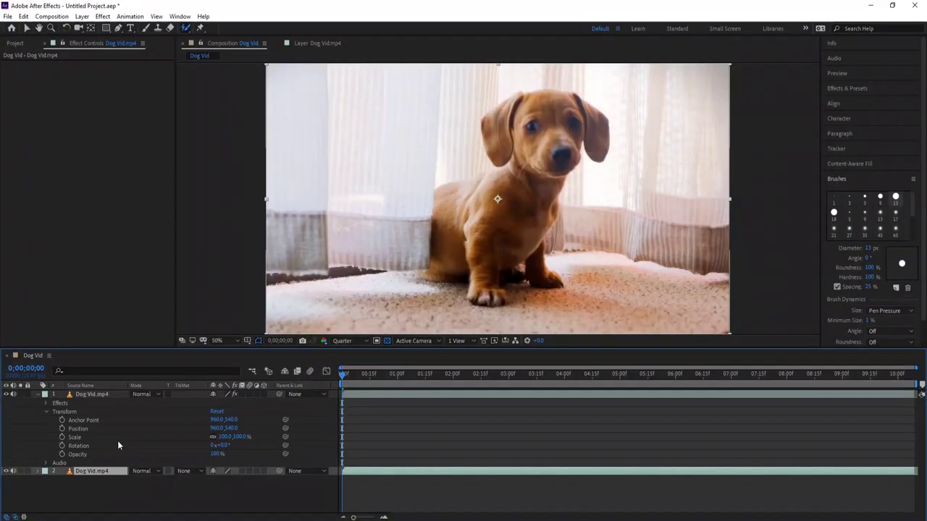
pyautogui.moveTo(223, 436); pyautogui.dragTo(234, 437)
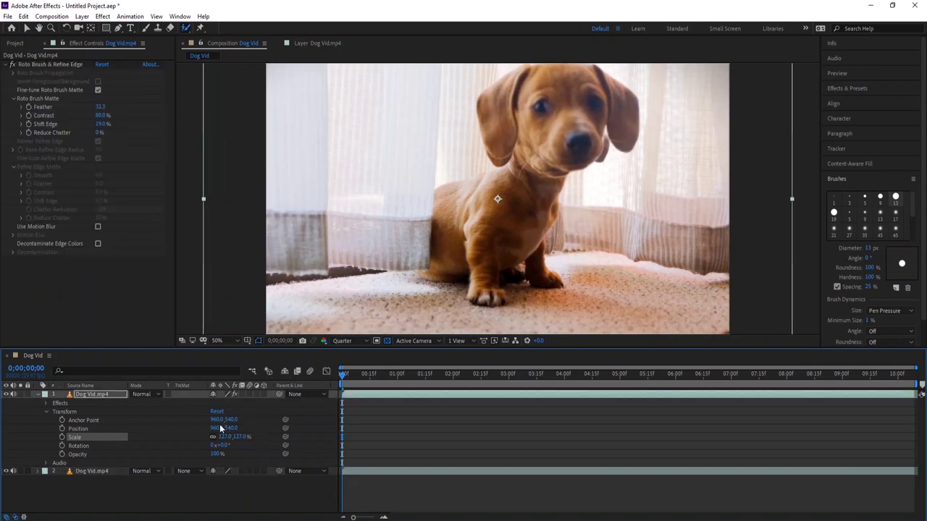
pyautogui.moveTo(230, 428); pyautogui.dragTo(259, 434)
# Start keyframing the head layer's Position shortly after 0;00;03;00 and add a slightly lower keyframe a few frames onward
pyautogui.moveTo(343, 377); pyautogui.dragTo(525, 395)
pyautogui.click(62, 428)
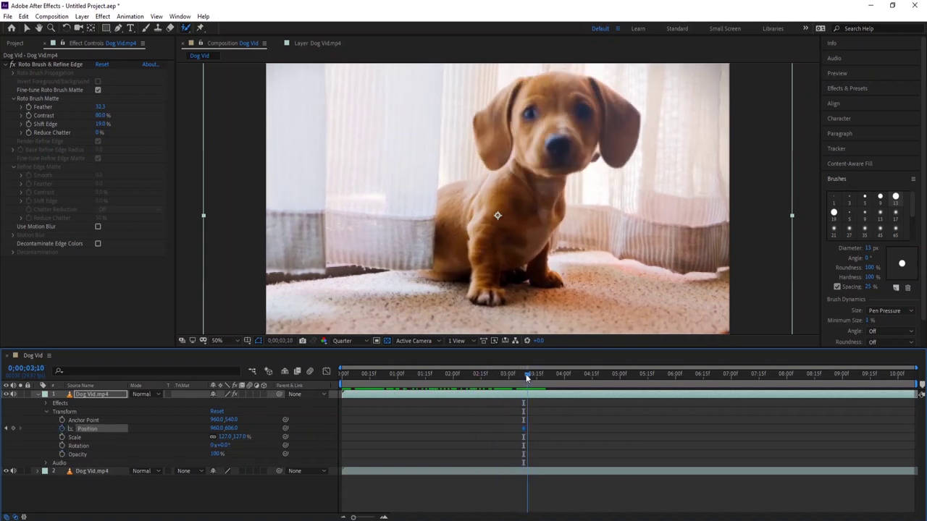
pyautogui.press('pagedown')
pyautogui.press('pagedown')
pyautogui.press('pagedown')
# Add Position keyframes that shift the head left at 0;00;03;22 and lower it at about 0;00;04;23 to follow the neck
pyautogui.moveTo(536, 380); pyautogui.dragTo(548, 379)
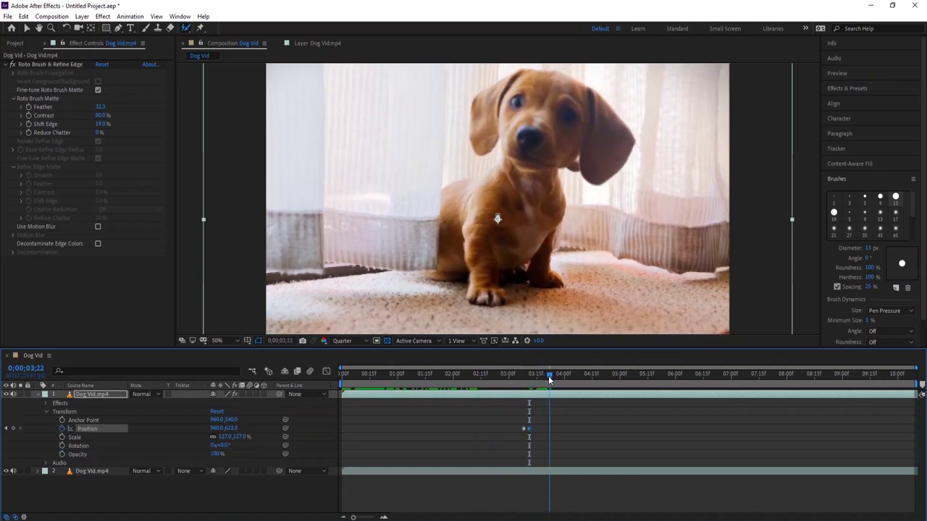
pyautogui.moveTo(217, 428); pyautogui.dragTo(198, 430)
pyautogui.moveTo(549, 376); pyautogui.dragTo(869, 395)
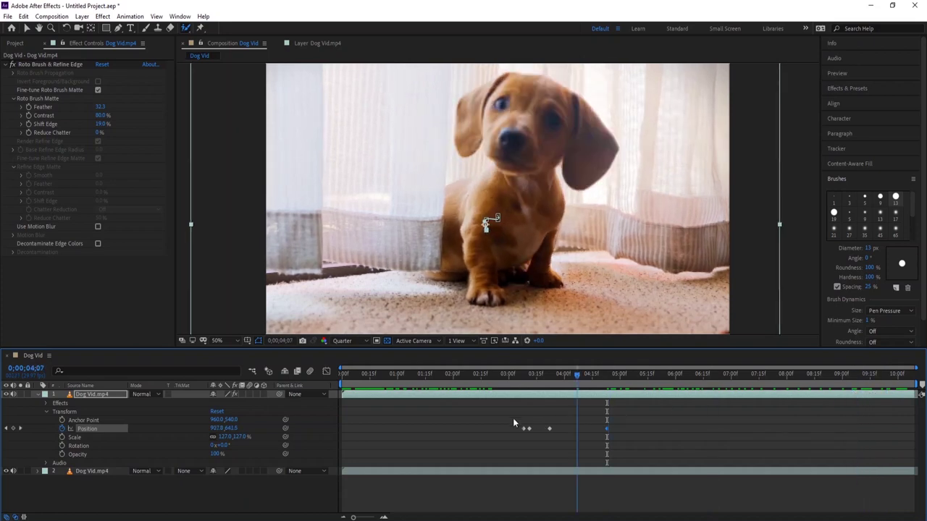
# Return to the start of the composition and play back the enlarged head animation
pyautogui.press('Home')
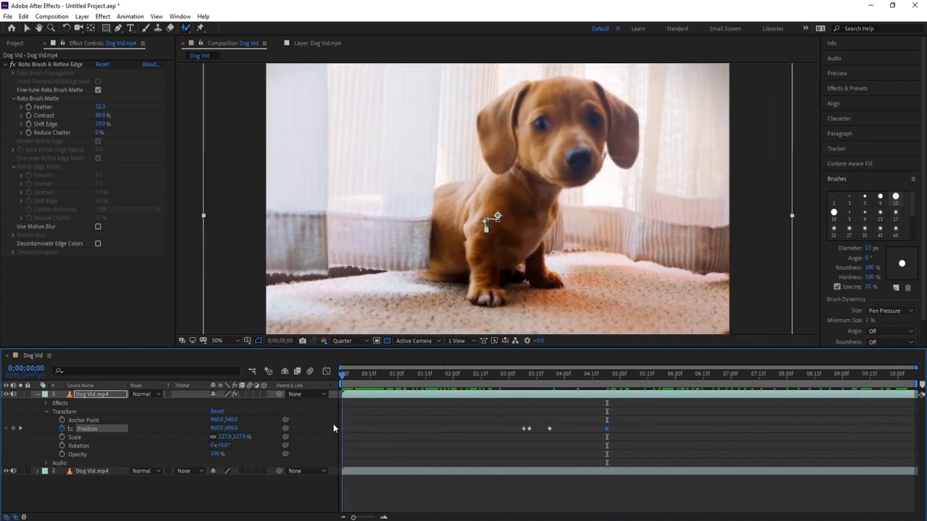
pyautogui.press('space')
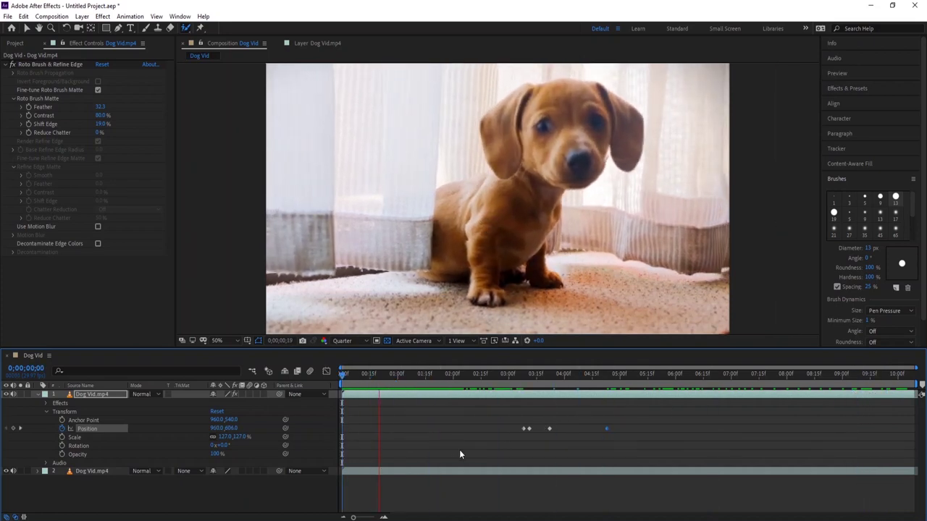